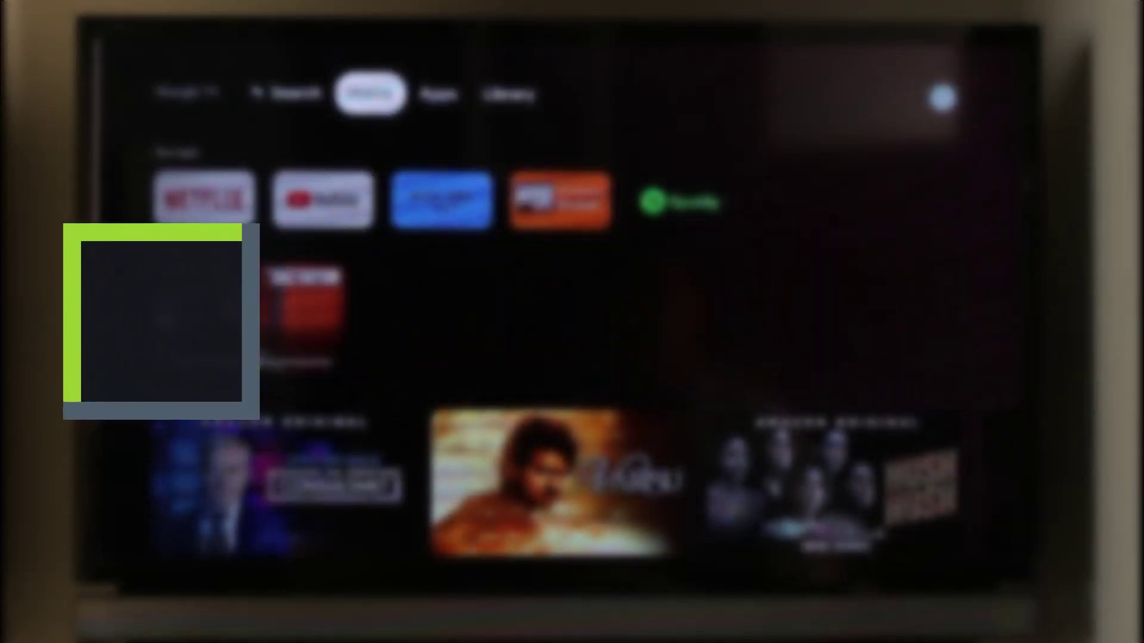
Step: Browse back and forth between the Home, Apps and Library pages
{"action": "key", "text": "Right"}
{"action": "key", "text": "Left"}
{"action": "key", "text": "Right"}
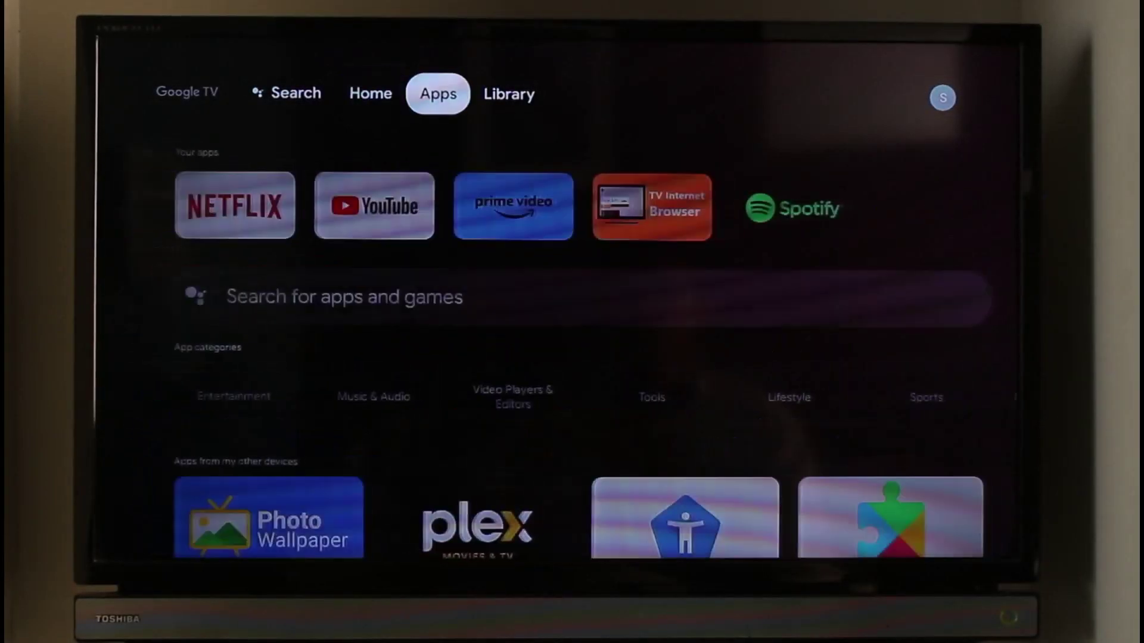
{"action": "key", "text": "Right"}
{"action": "key", "text": "Left"}
{"action": "key", "text": "Left"}
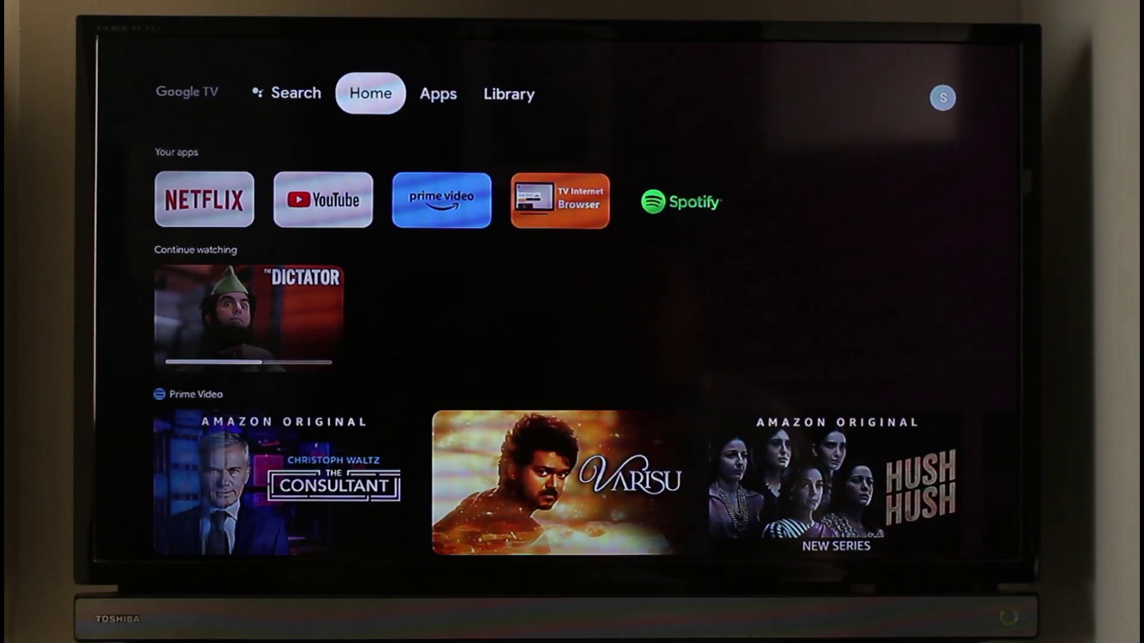
Step: Visit the Search page, then move on to the empty Library page
{"action": "key", "text": "Left"}
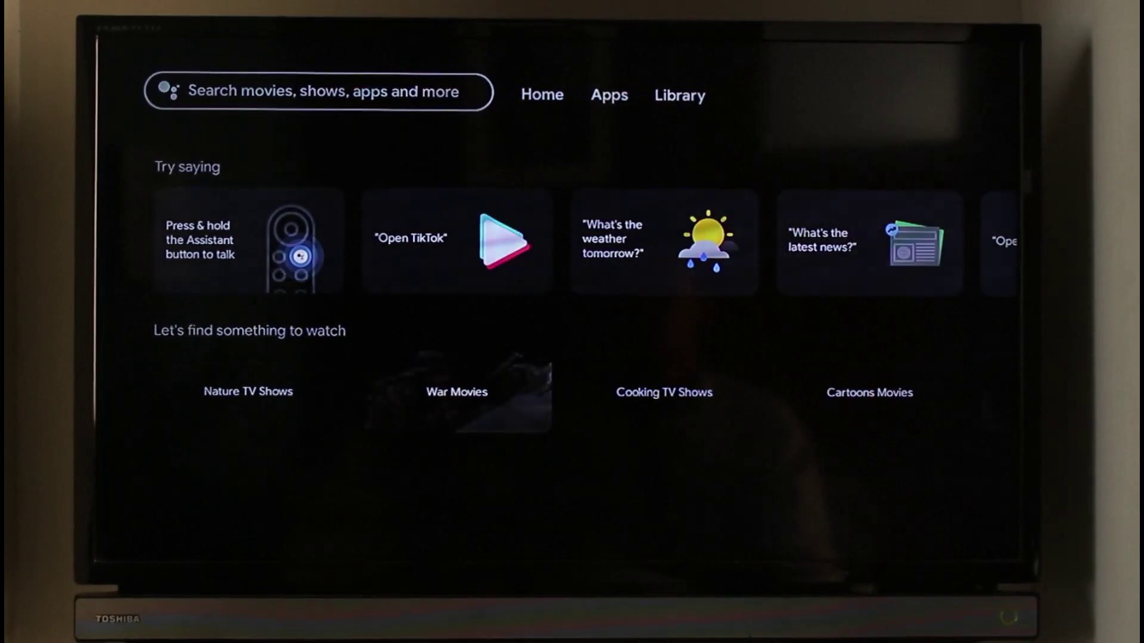
{"action": "key", "text": "Right"}
{"action": "key", "text": "Right"}
{"action": "key", "text": "Right"}
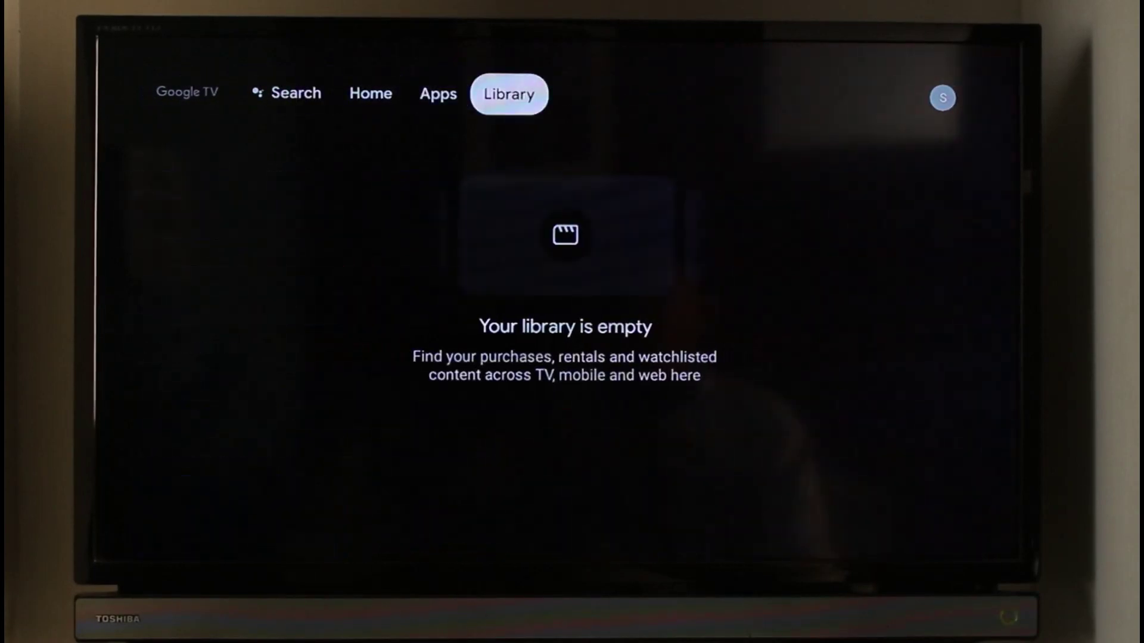
{"action": "key", "text": "Right"}
Step: Open Settings from the account panel and go to System's Language option
{"action": "key", "text": "Down"}
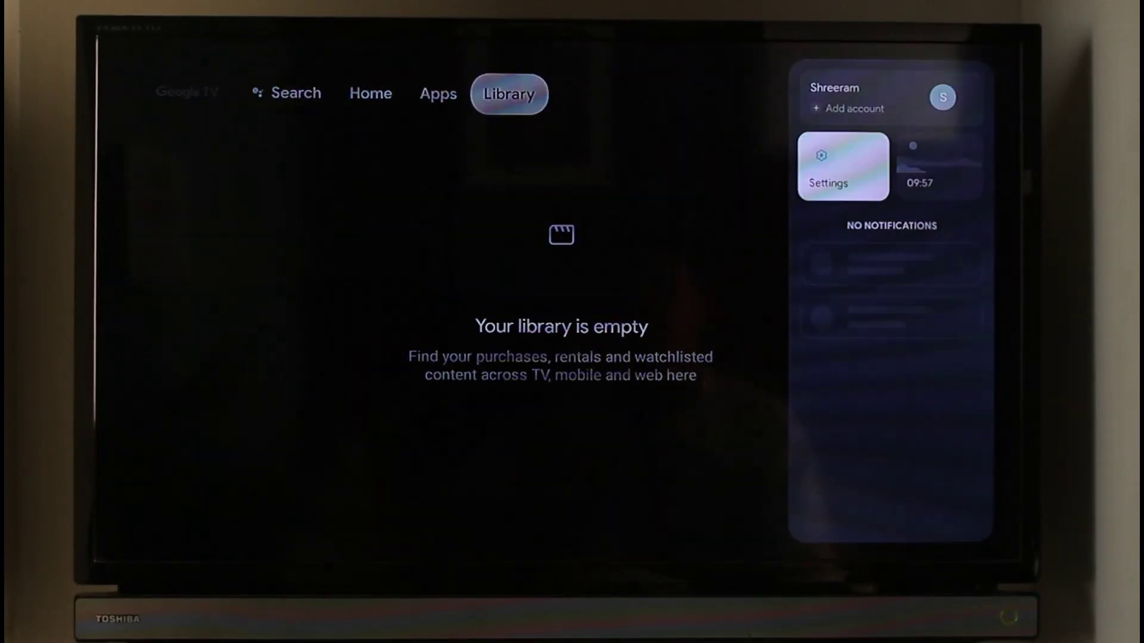
{"action": "key", "text": "Return"}
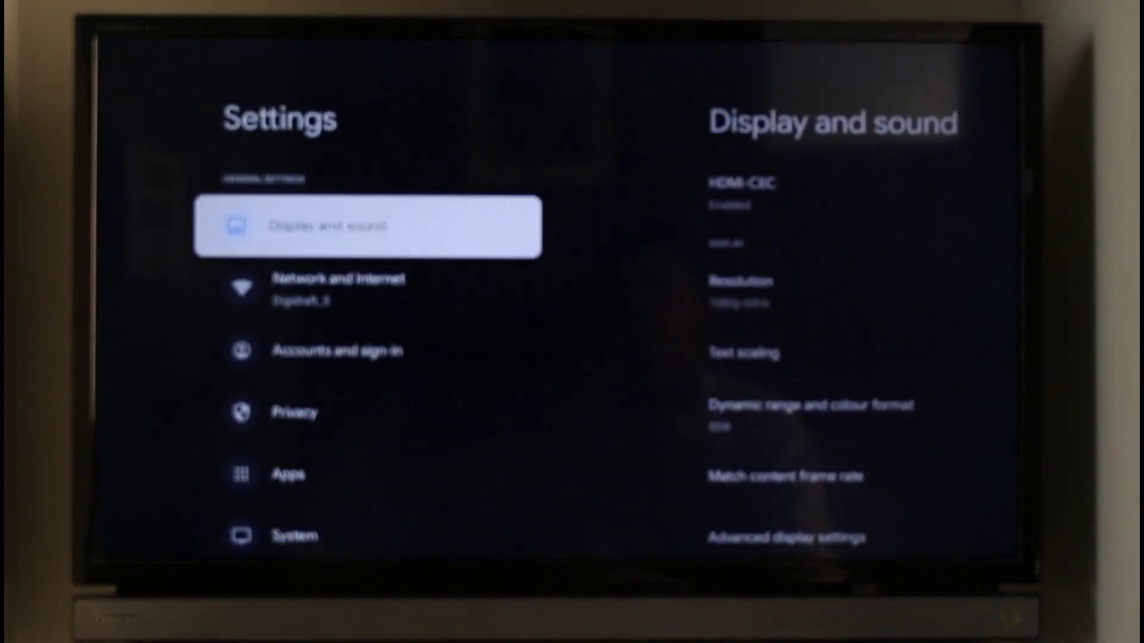
{"action": "key", "text": "Down"}
{"action": "key", "text": "Down"}
{"action": "key", "text": "Down"}
{"action": "key", "text": "Down"}
{"action": "key", "text": "Down"}
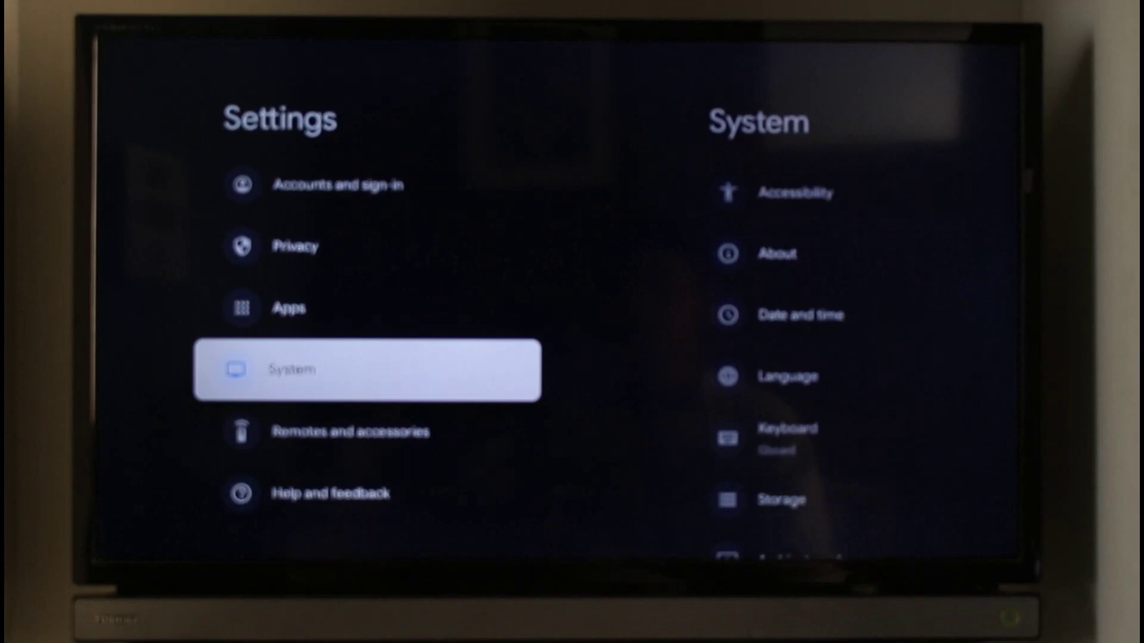
{"action": "key", "text": "Return"}
{"action": "key", "text": "Down"}
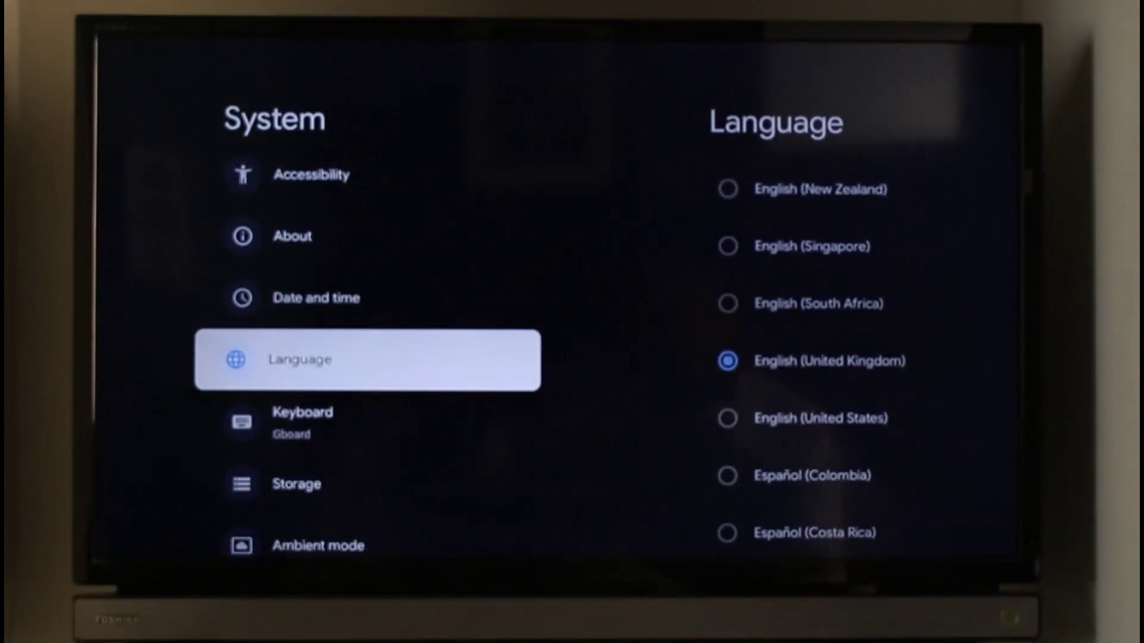
Step: Set the system language to Deutsch (Schweiz), then reopen the Sprache list
{"action": "key", "text": "Return"}
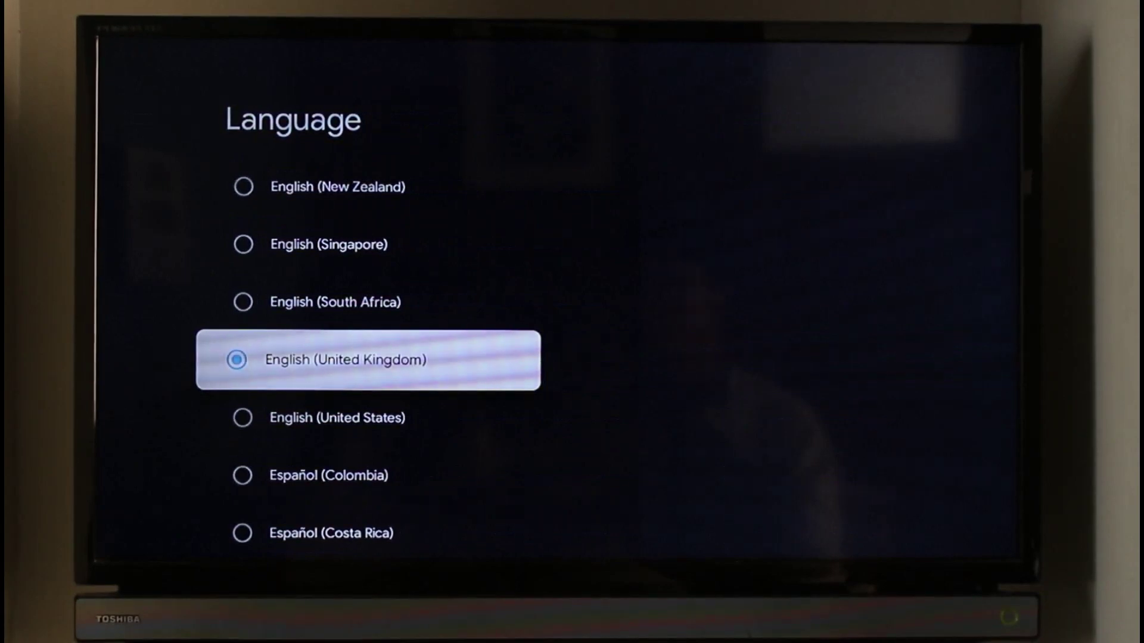
{"action": "key", "text": "Up"}
{"action": "key", "text": "Up"}
{"action": "key", "text": "Up"}
{"action": "key", "text": "Up"}
{"action": "key", "text": "Up"}
{"action": "key", "text": "Up"}
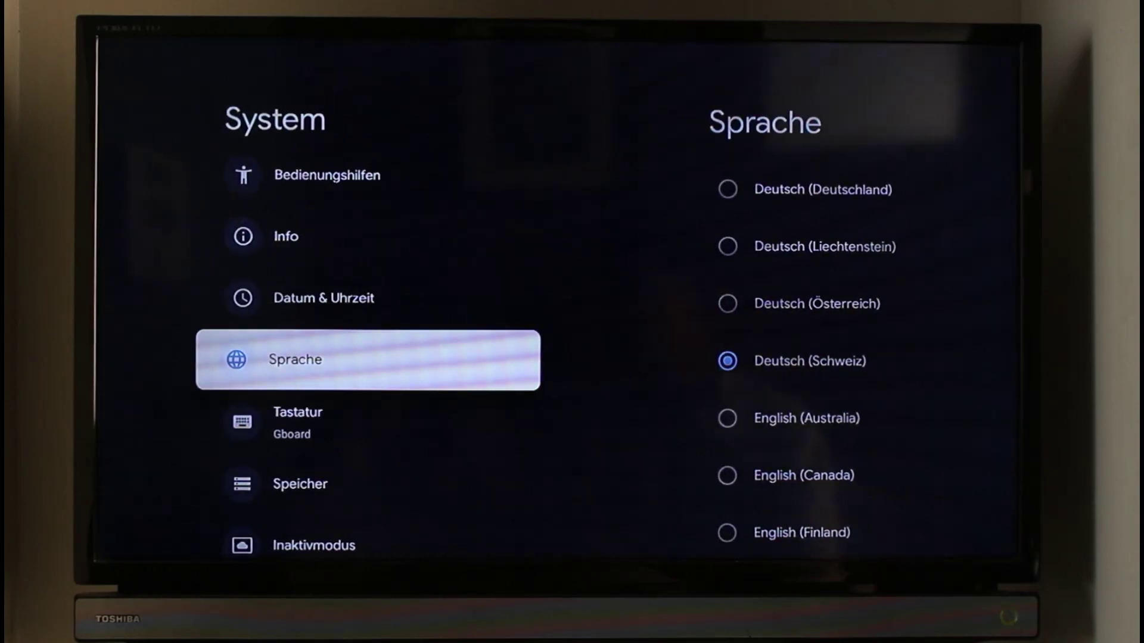
{"action": "key", "text": "Right"}
Step: Choose English (United Kingdom) as the system language and leave the list
{"action": "key", "text": "Down"}
{"action": "key", "text": "Down"}
{"action": "key", "text": "Down"}
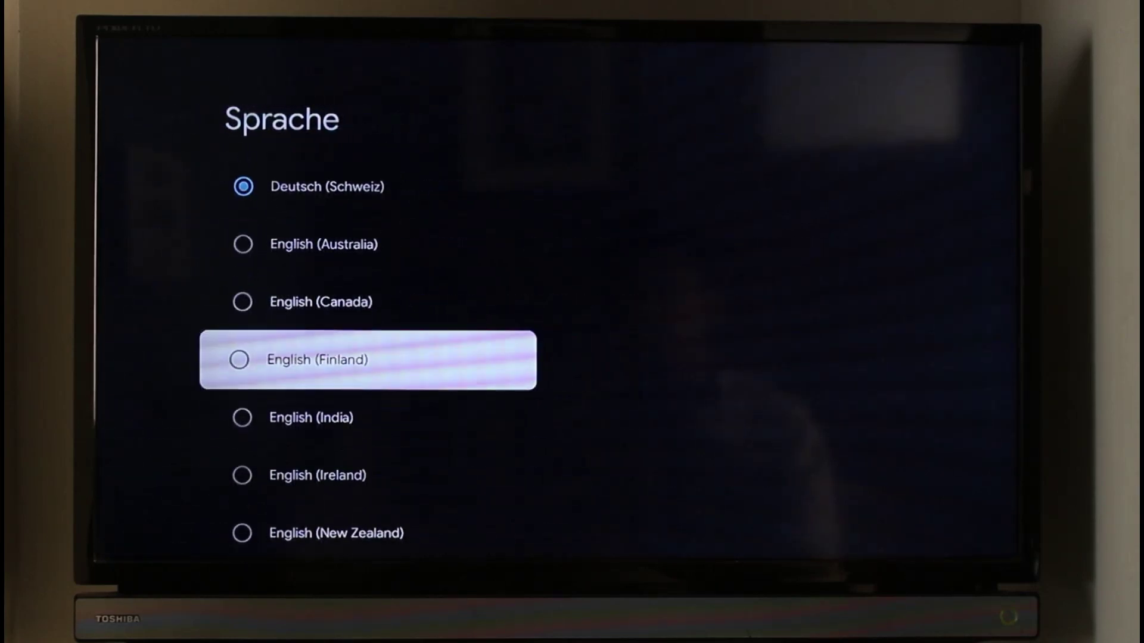
{"action": "key", "text": "Down"}
{"action": "key", "text": "Down"}
{"action": "key", "text": "Down"}
{"action": "key", "text": "Down"}
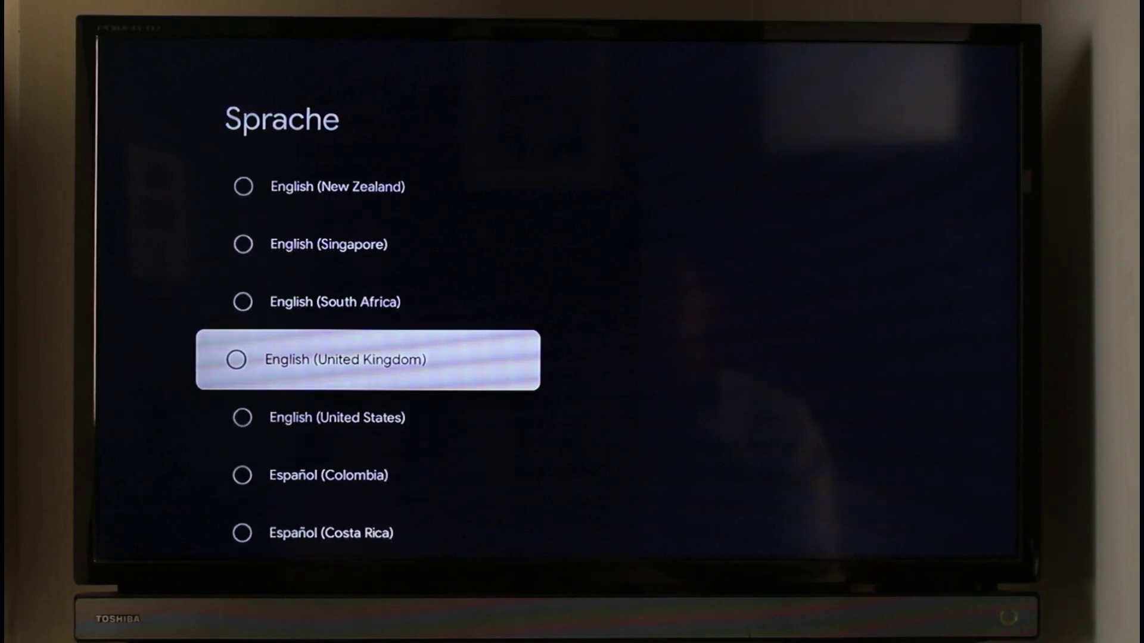
{"action": "key", "text": "Return"}
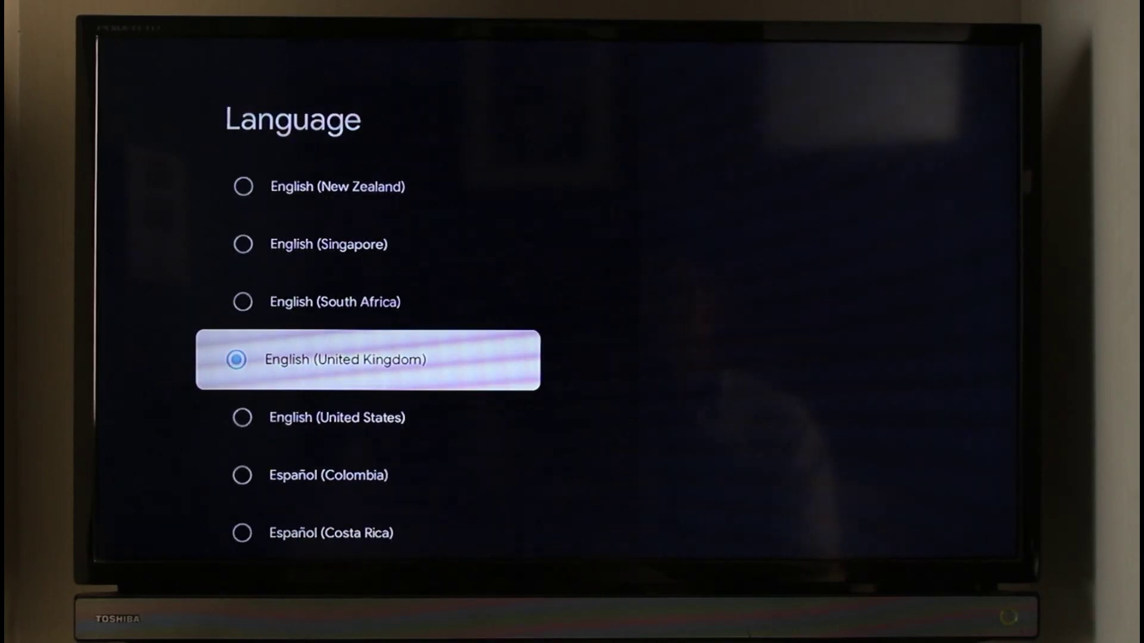
{"action": "key", "text": "Left"}
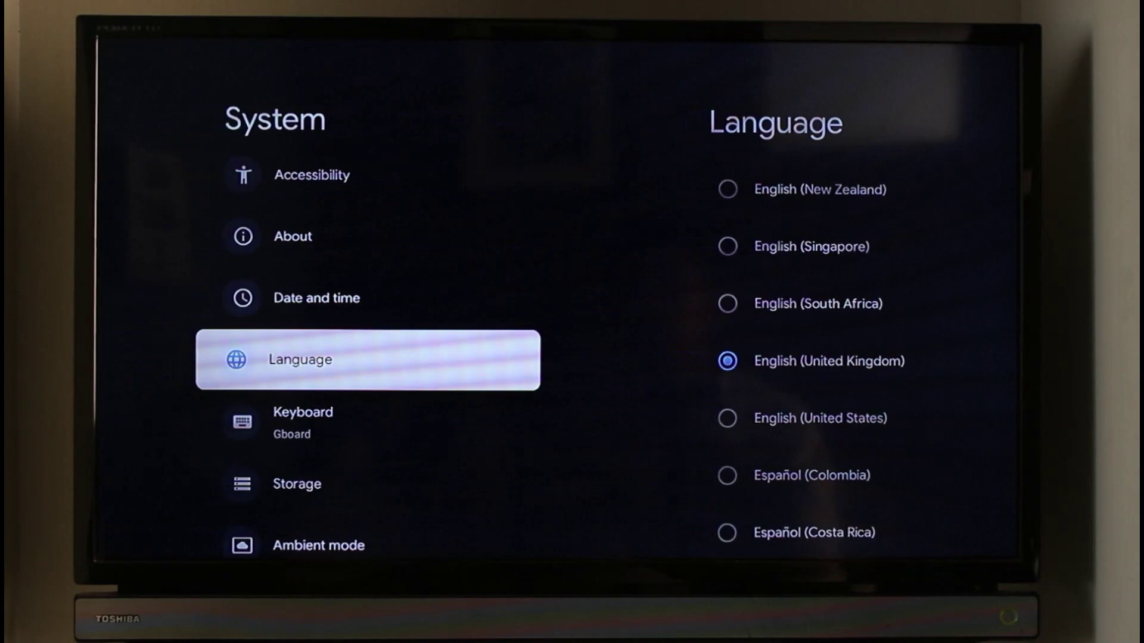
Step: Return from System to the main Settings list and highlight Display and sound
{"action": "key", "text": "Left"}
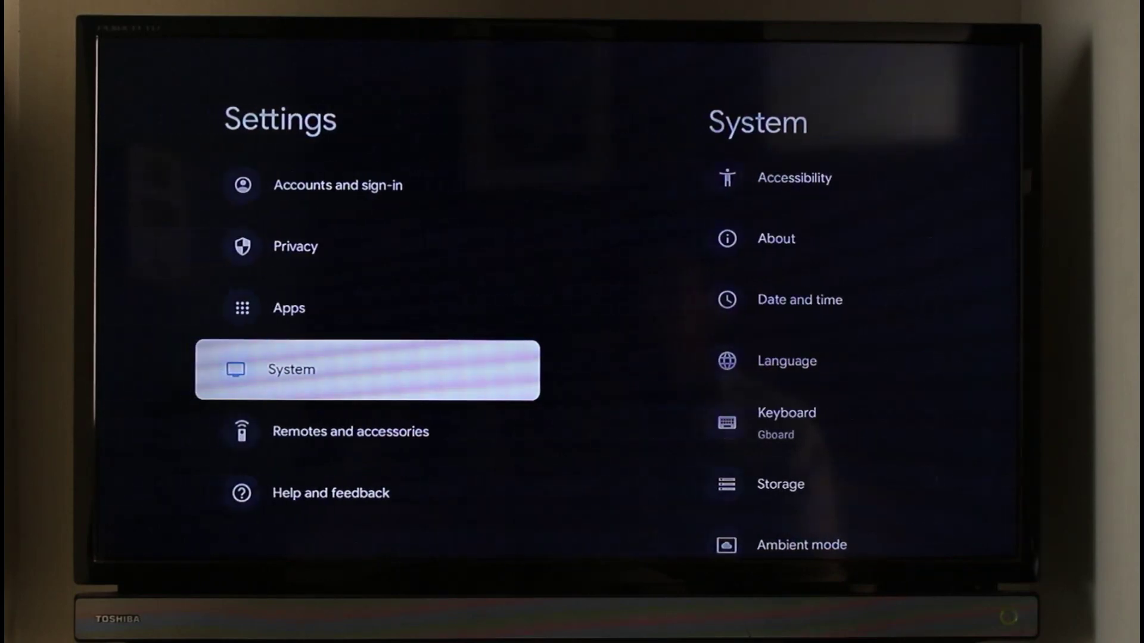
{"action": "key", "text": "Up"}
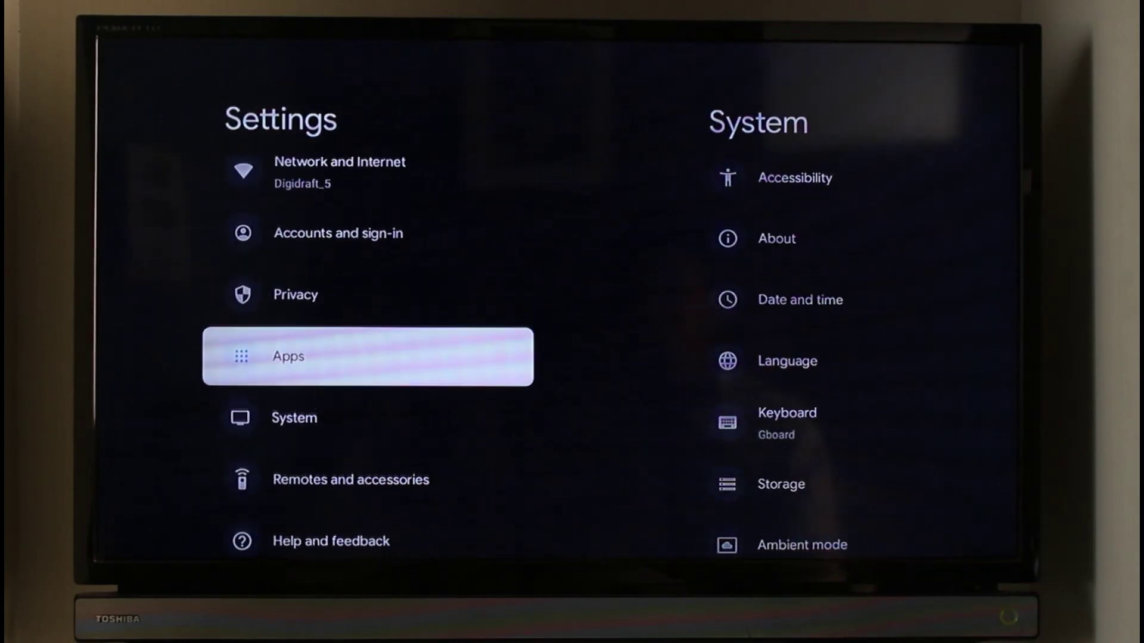
{"action": "key", "text": "Up"}
{"action": "key", "text": "Up"}
{"action": "key", "text": "Up"}
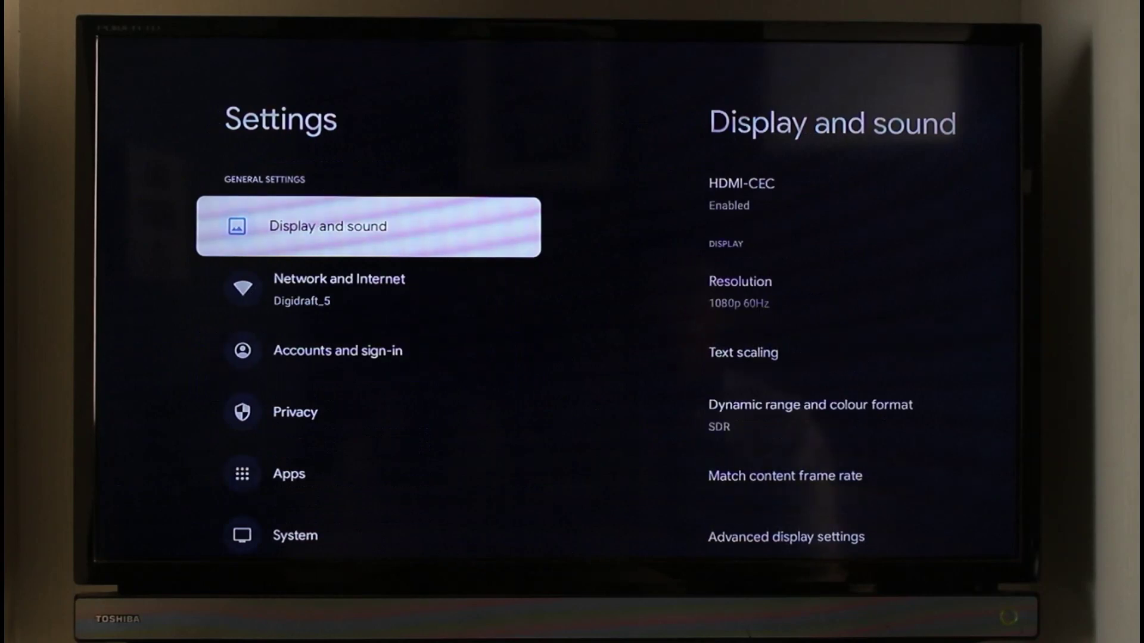